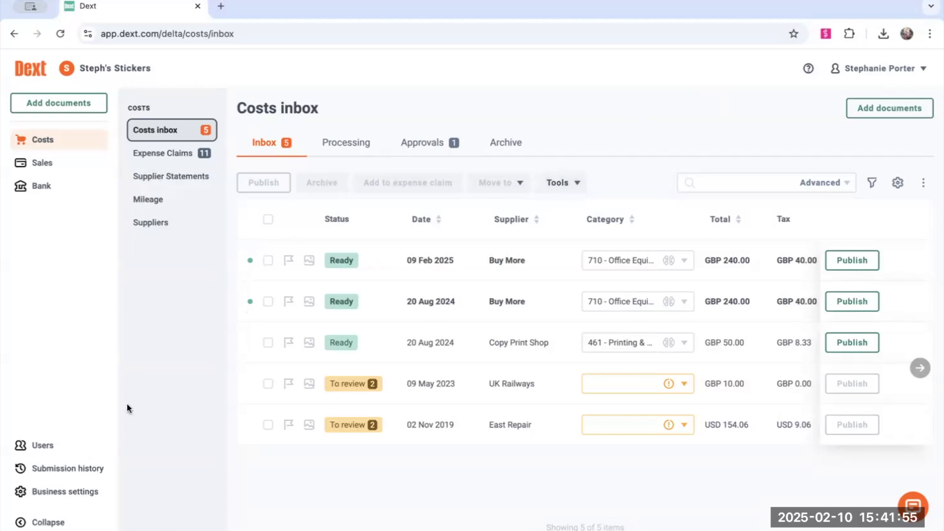
Go to Business settings > Approvals and start creating a new cost approval workflow.
left_click(61, 492)
left_click(46, 215)
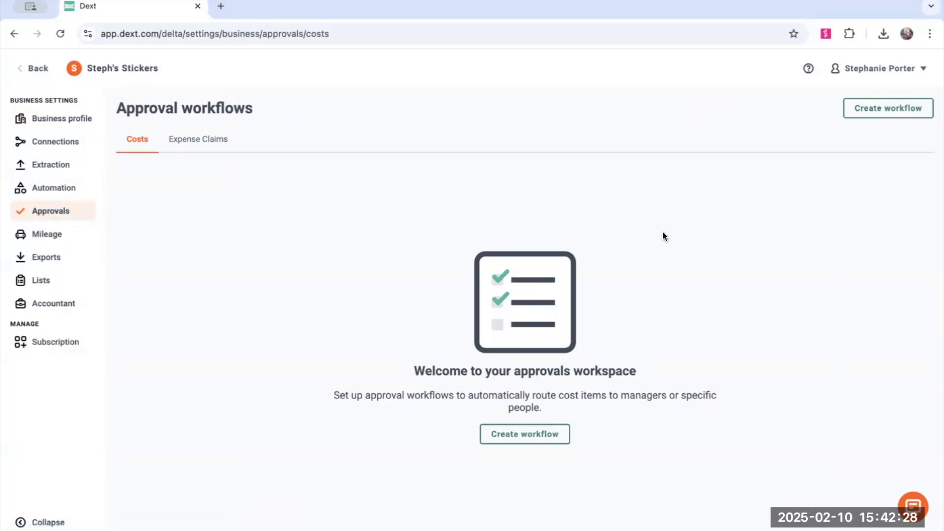
left_click(866, 121)
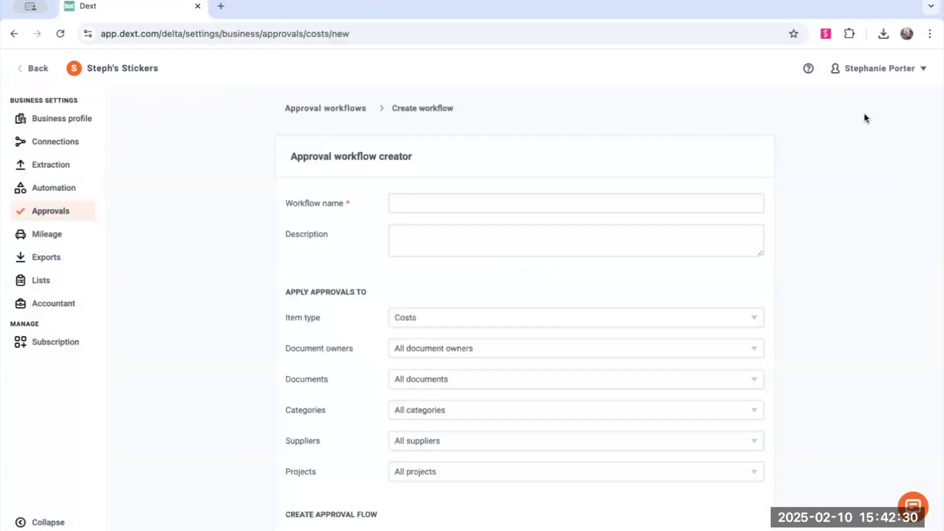
Name the workflow 'Approvals over £200', leave the description blank, and keep item type as Costs.
left_click(588, 202)
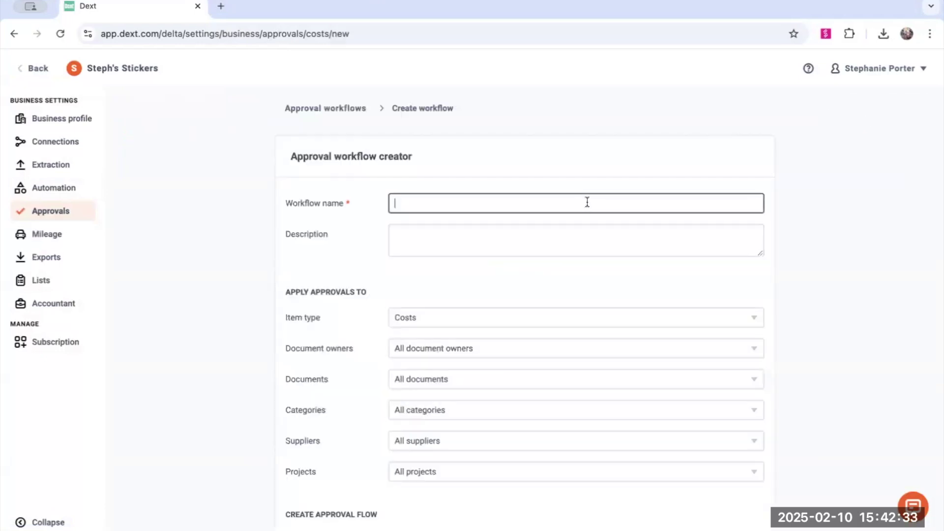
type("Approvals over £200")
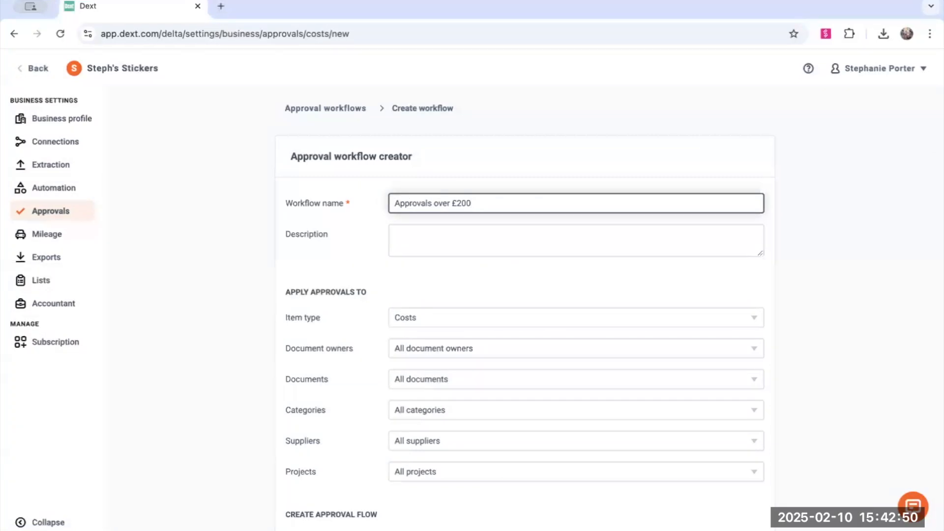
left_click(562, 234)
left_click(560, 278)
scroll(559, 278, "down", 2)
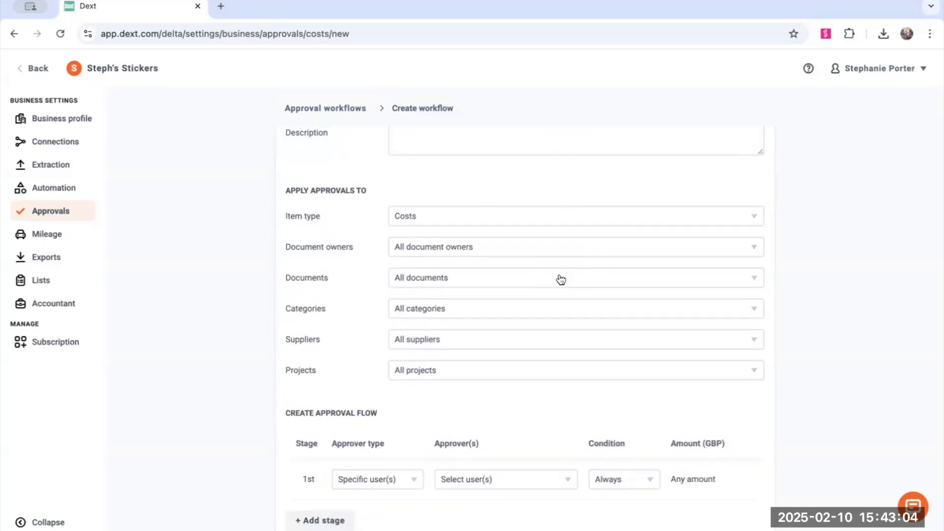
left_click(539, 219)
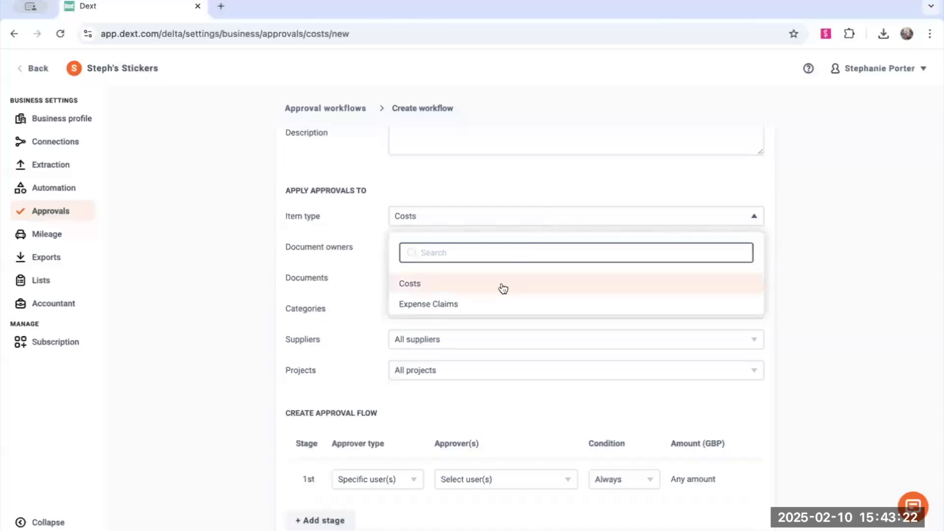
left_click(502, 286)
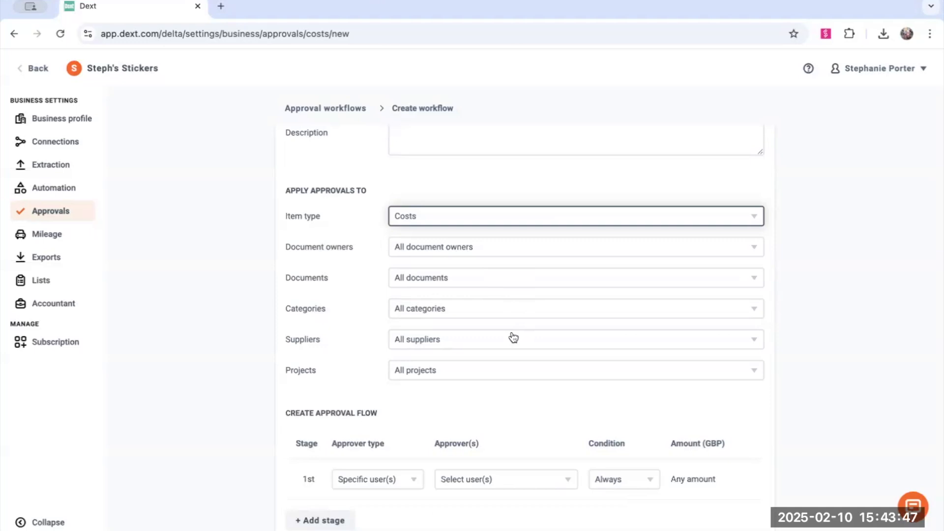
scroll(513, 338, "down", 2)
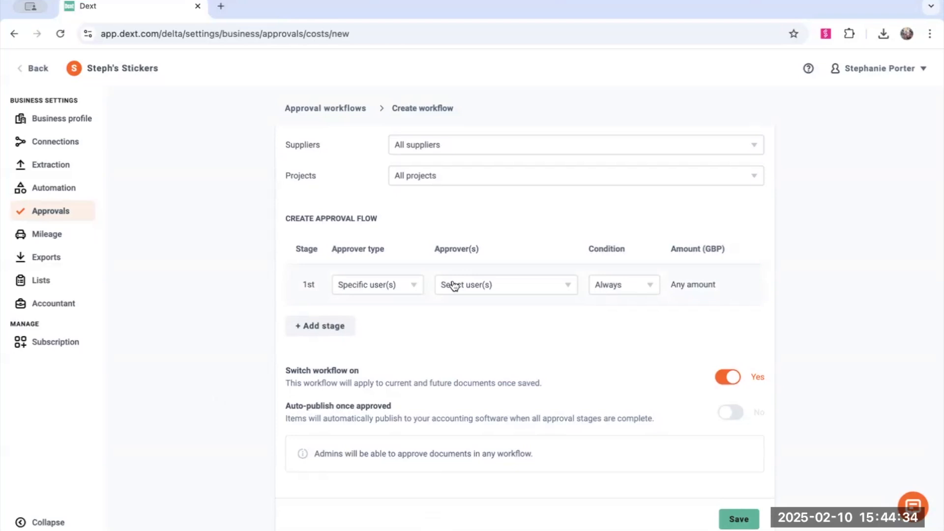
Set the approver to Manager, required when the amount is equal or greater than 200.00 GBP.
left_click(413, 285)
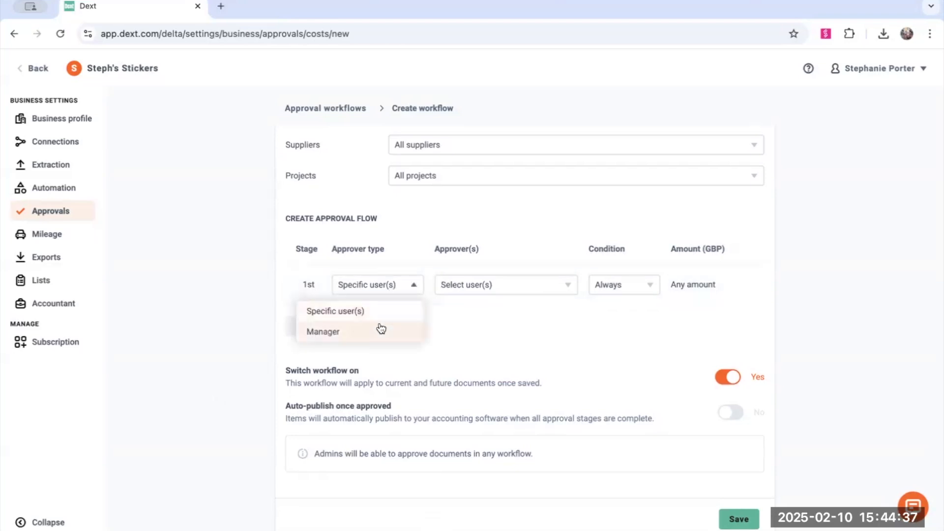
left_click(381, 329)
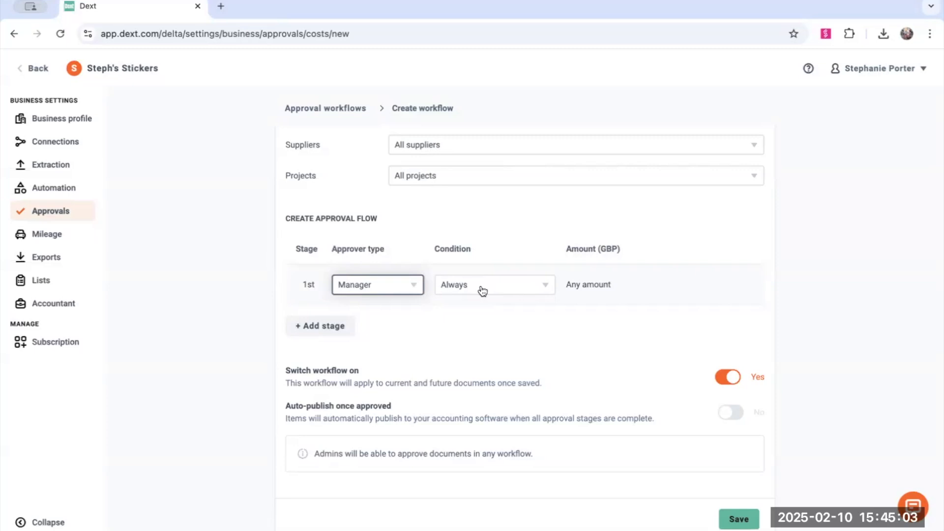
left_click(482, 291)
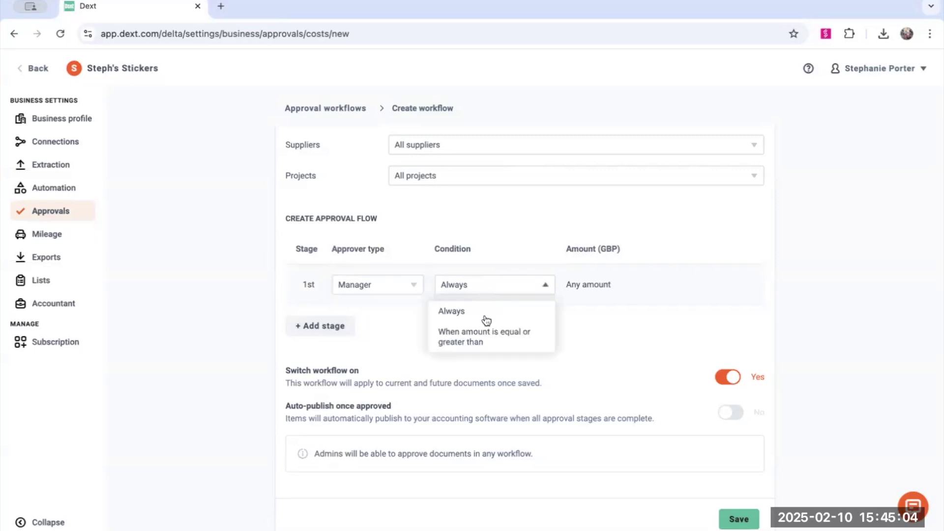
left_click(486, 342)
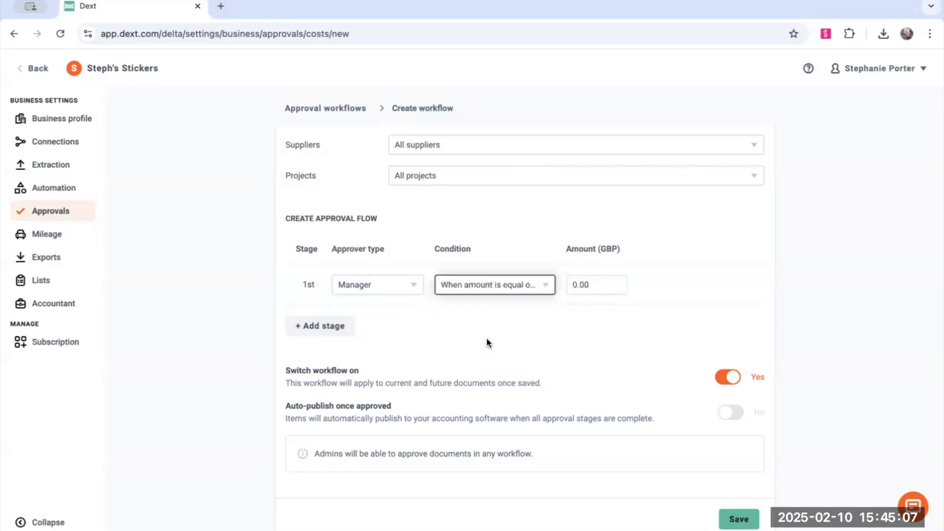
left_click(596, 284)
type("200")
left_click(542, 322)
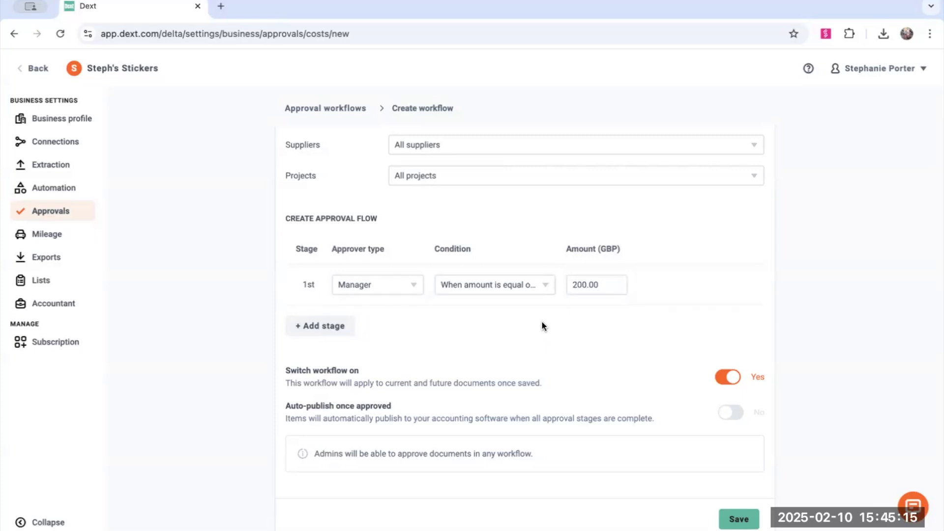
scroll(543, 323, "down", 1)
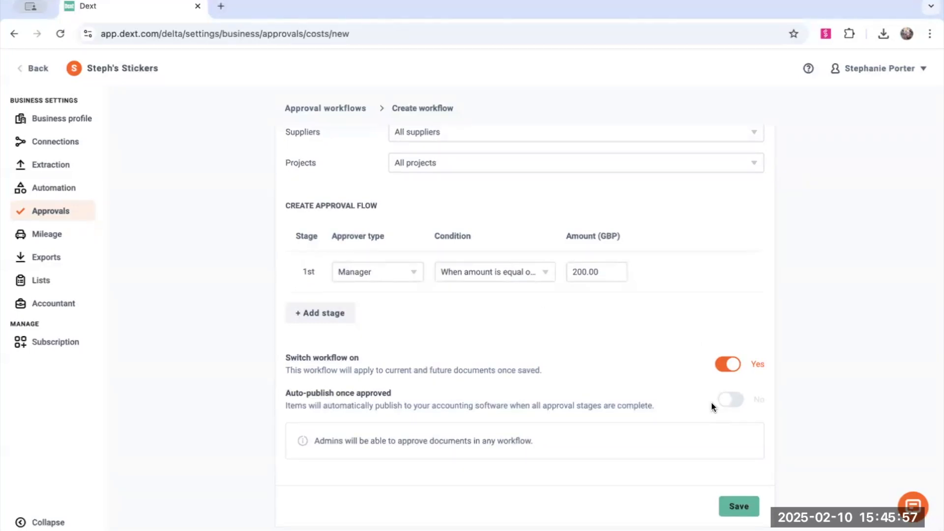
Enable Auto-publish once approved and save the Approvals over £200 workflow.
left_click(713, 402)
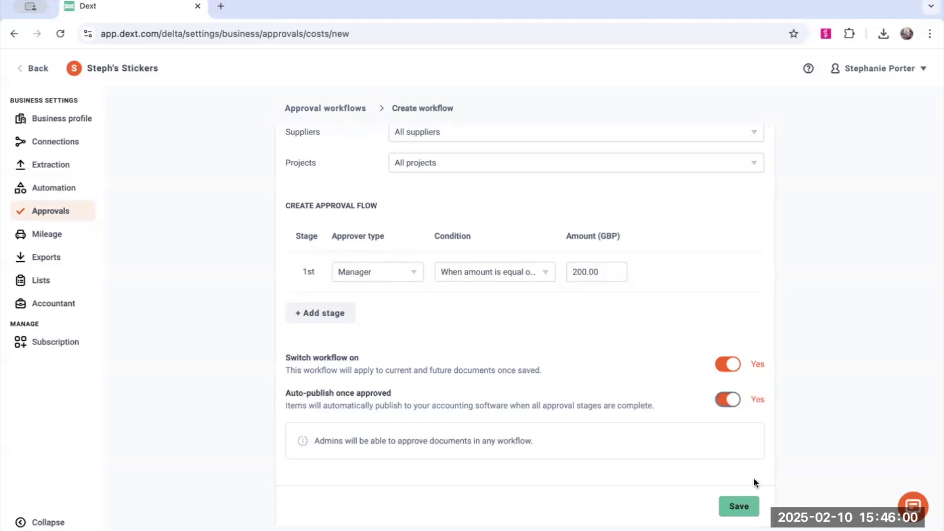
left_click(750, 507)
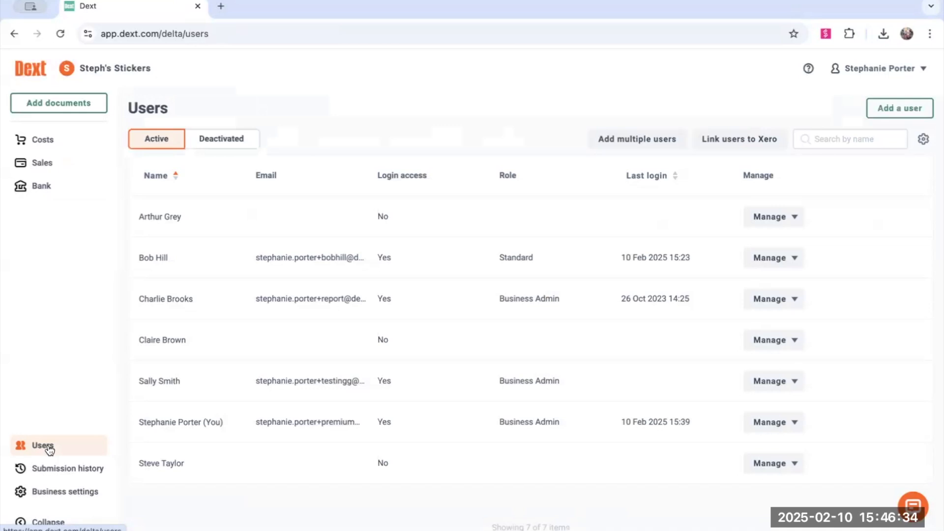
Assign a business admin as the standard user's manager, then return to the Costs inbox.
left_click(760, 256)
left_click(760, 280)
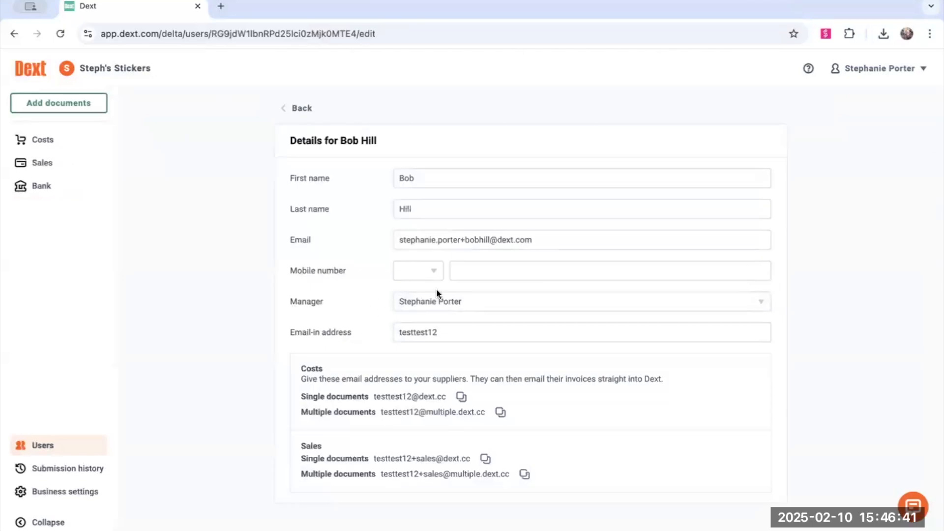
left_click(444, 302)
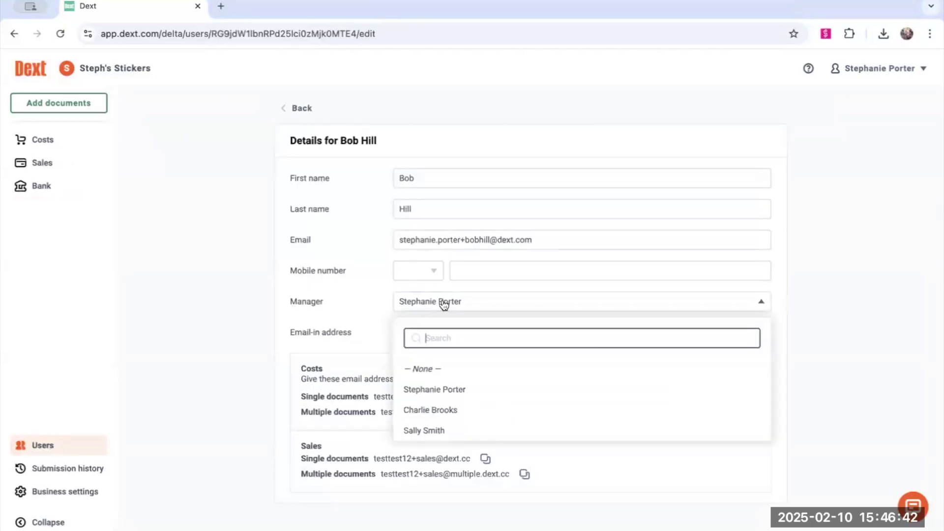
left_click(448, 412)
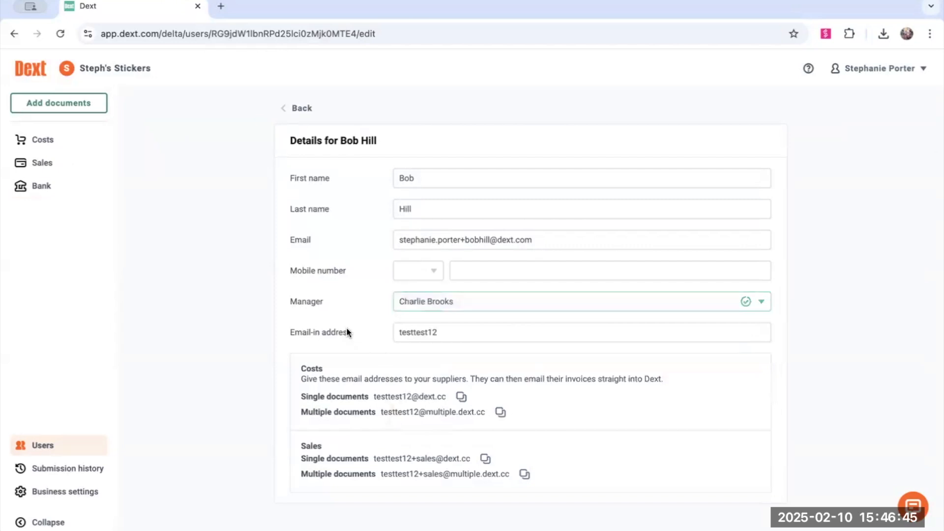
left_click(296, 109)
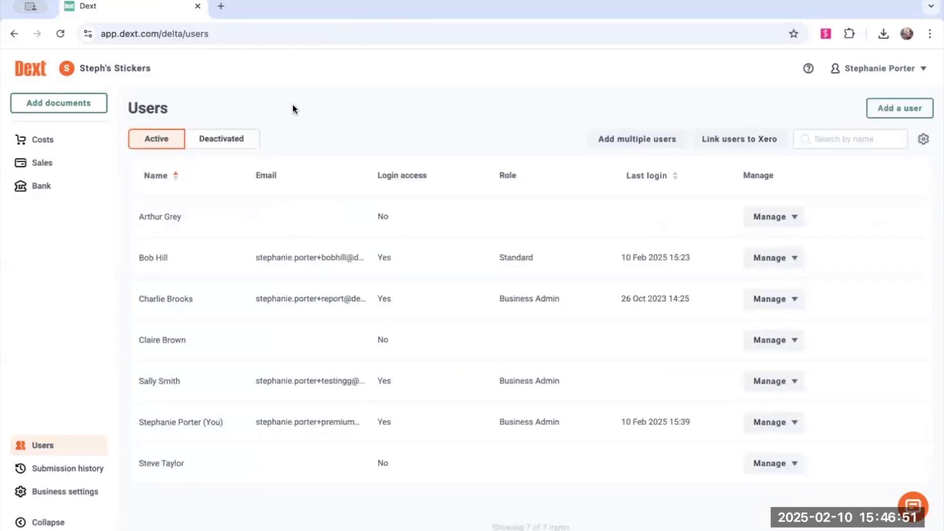
left_click(45, 142)
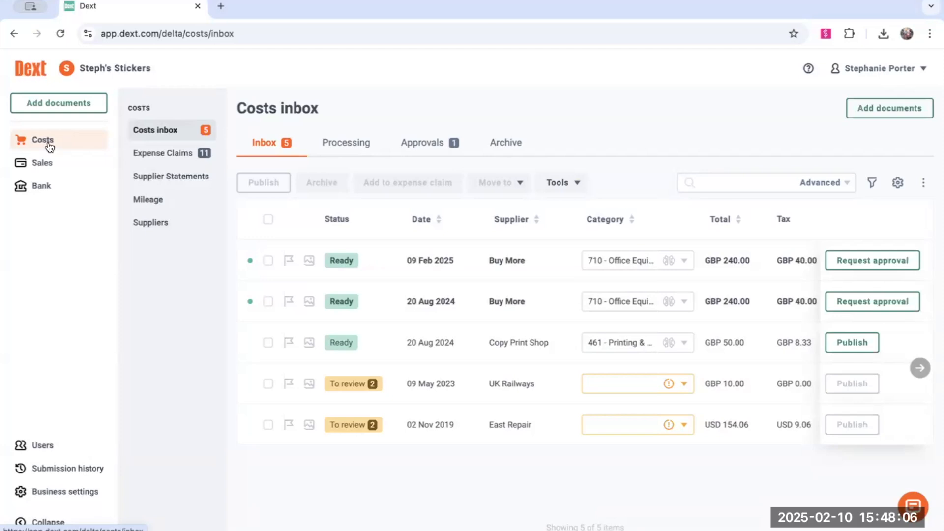
Request approval for the 09 Feb 2025 £240 Buy More invoice.
left_click(420, 261)
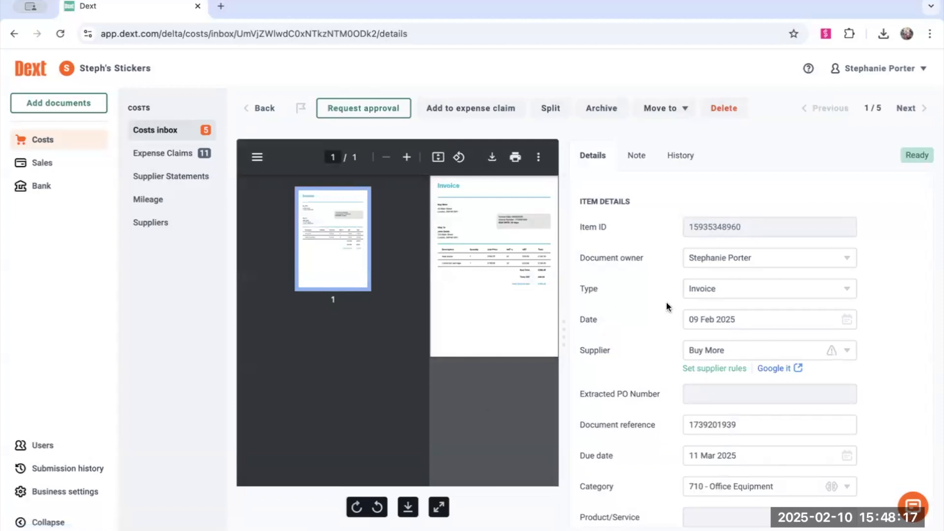
scroll(667, 306, "down", 2)
scroll(667, 303, "down", 1)
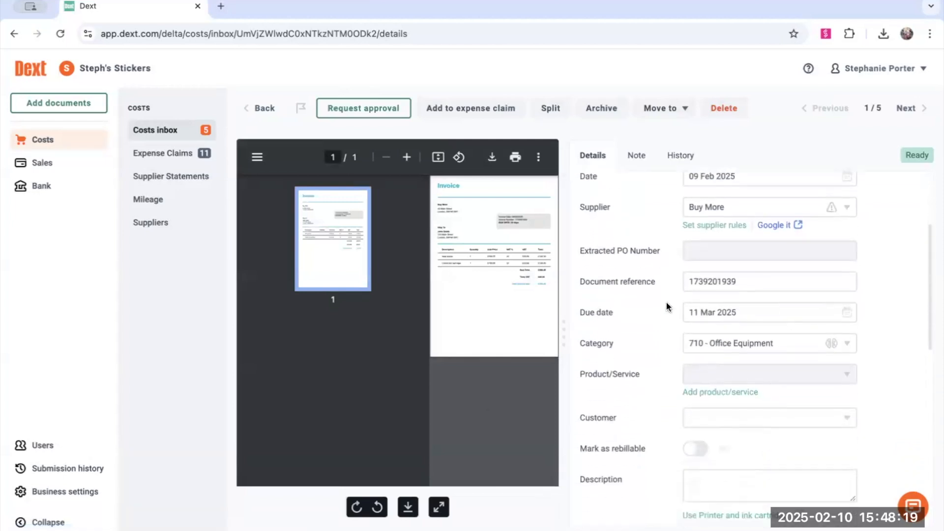
scroll(666, 303, "down", 1)
scroll(666, 303, "down", 1)
scroll(666, 302, "down", 1)
scroll(666, 303, "down", 1)
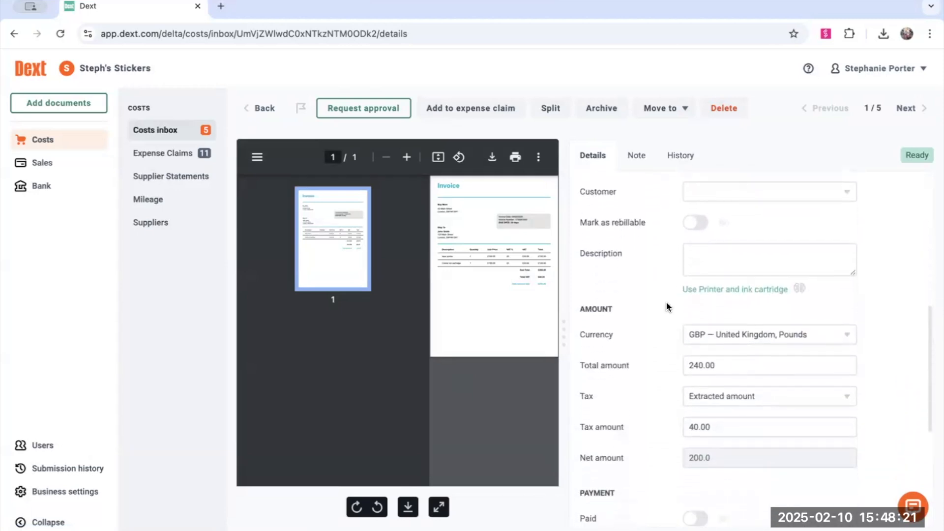
scroll(666, 303, "down", 1)
scroll(667, 303, "down", 2)
scroll(666, 303, "up", 5)
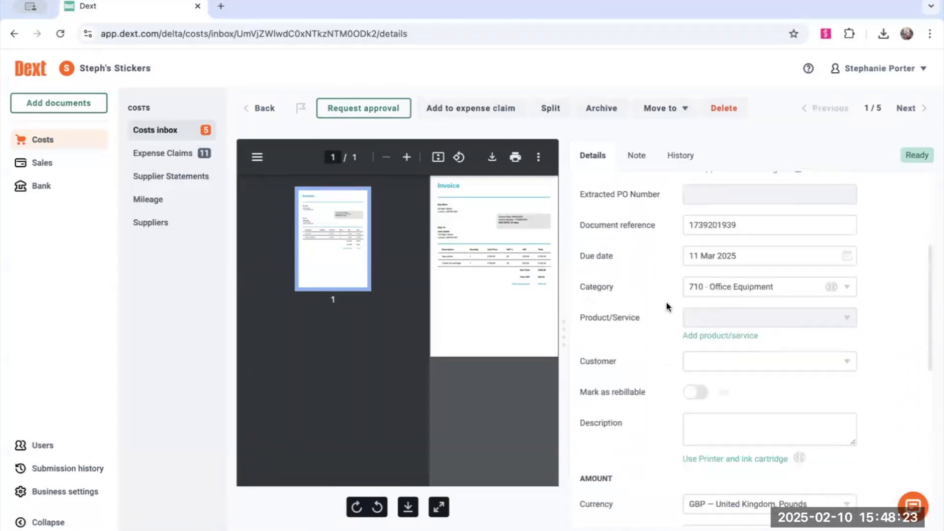
scroll(666, 303, "up", 3)
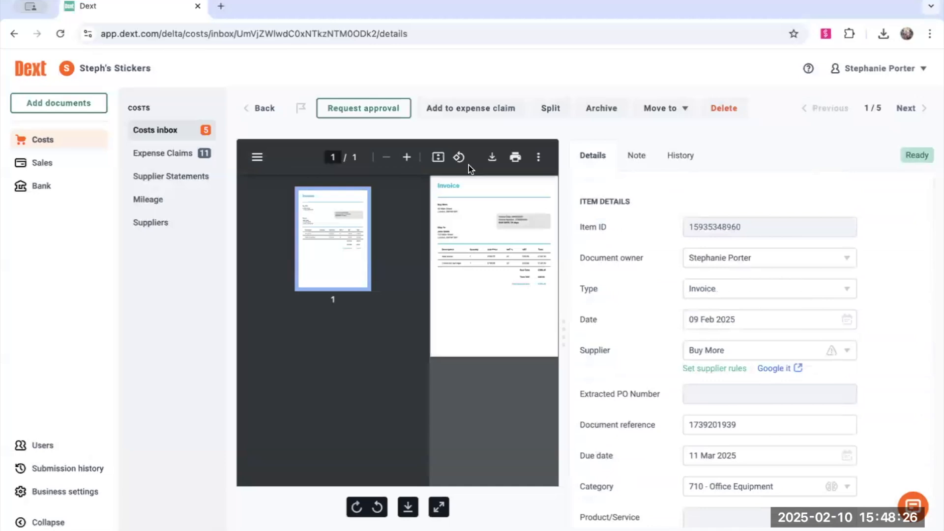
left_click(361, 111)
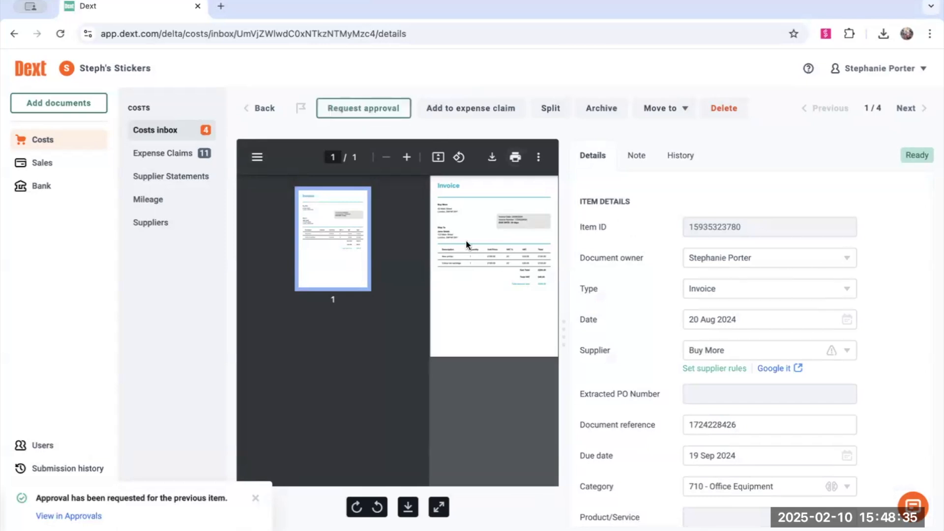
scroll(634, 372, "down", 2)
scroll(634, 372, "down", 3)
scroll(633, 372, "down", 4)
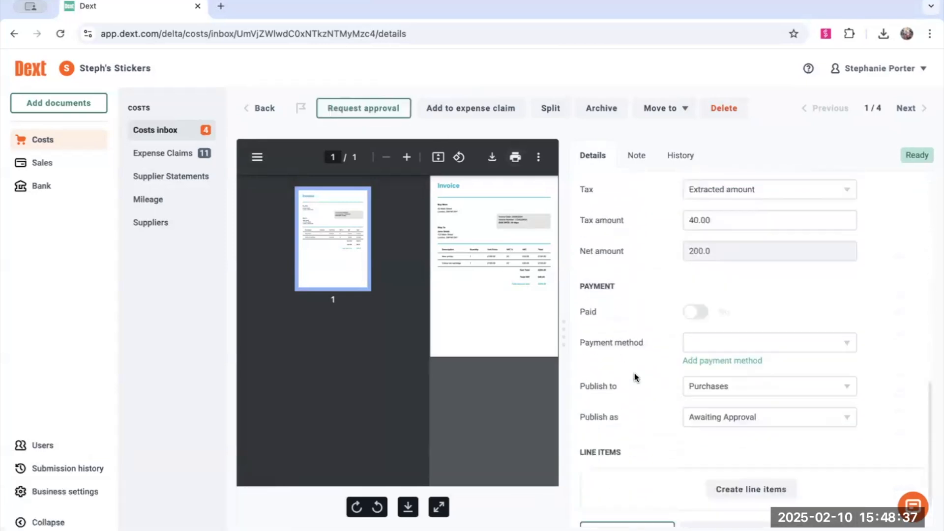
scroll(635, 374, "down", 1)
mouse_move(363, 108)
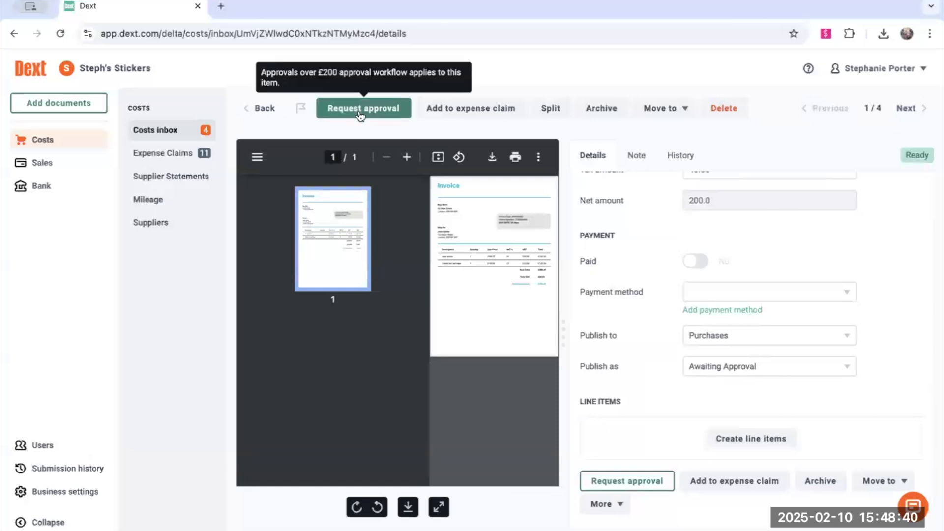
Request approval for the 20 Aug 2024 £240 Buy More invoice and return to the inbox list.
left_click(648, 481)
left_click(263, 109)
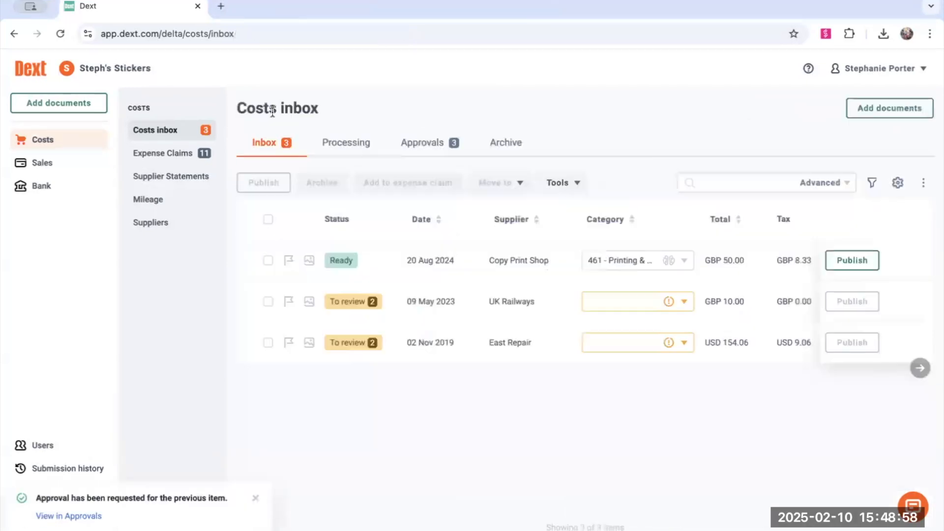
Show the Approvals list with both £240 Buy More invoices pending.
left_click(424, 143)
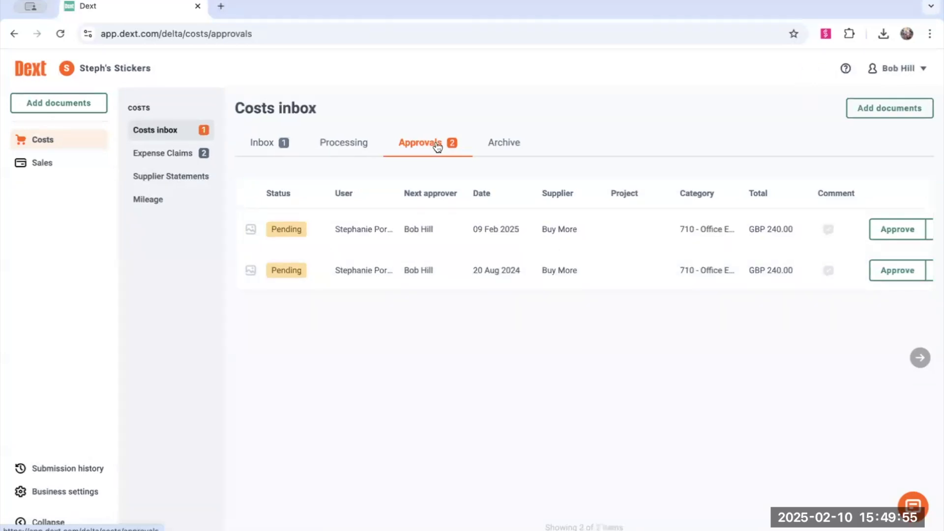
left_click(474, 224)
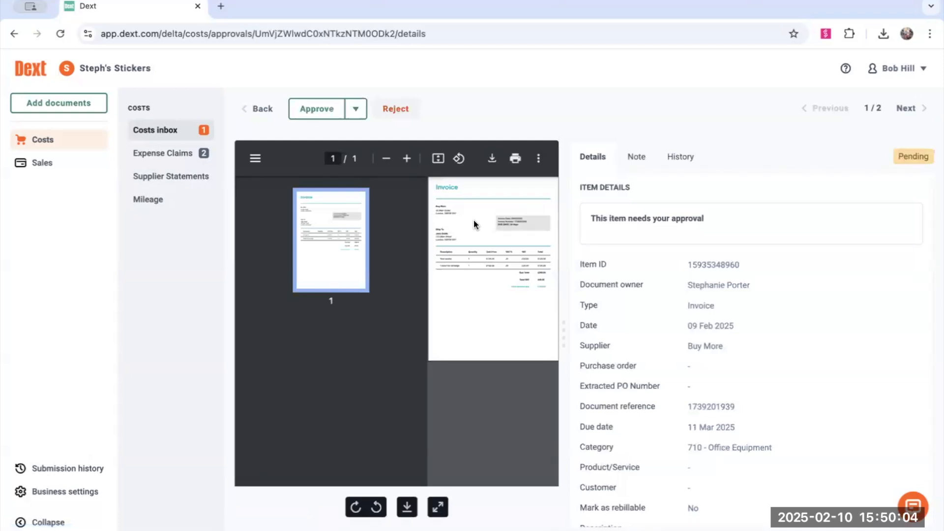
scroll(657, 395, "down", 2)
scroll(658, 399, "down", 2)
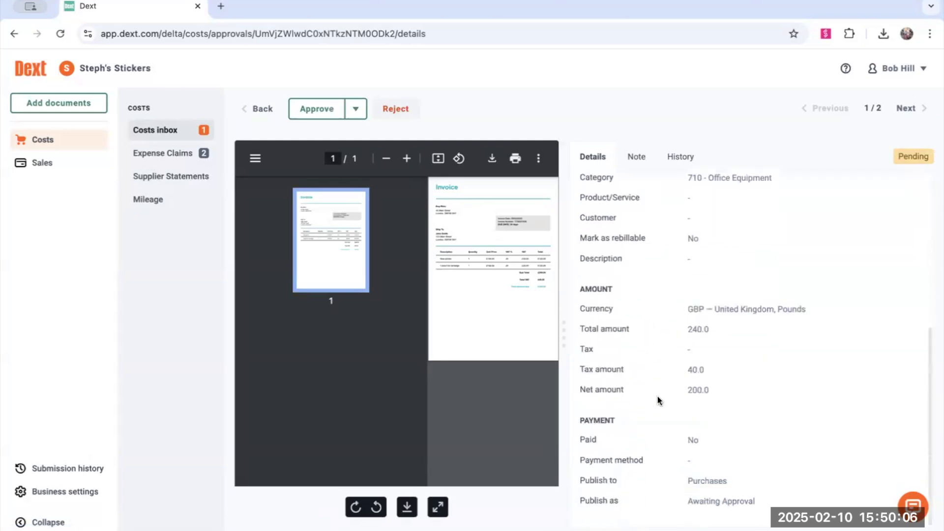
scroll(658, 398, "up", 4)
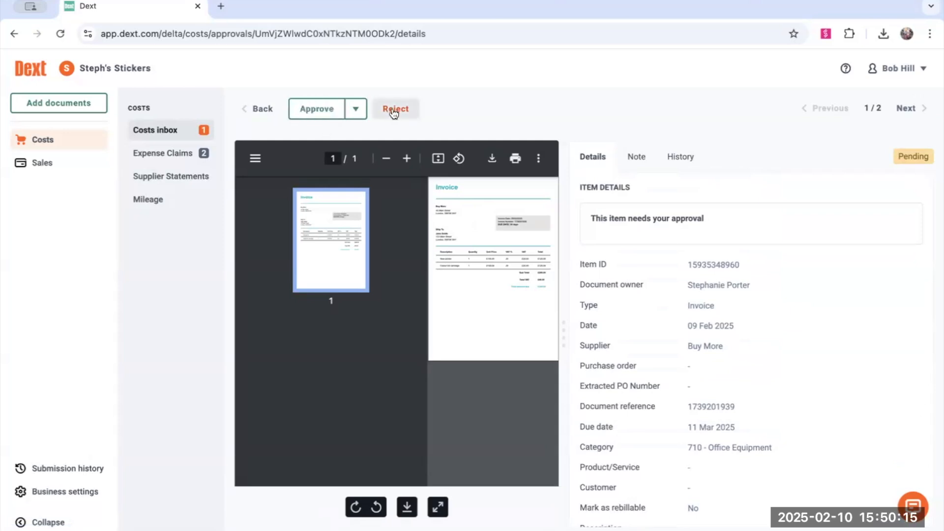
left_click(673, 159)
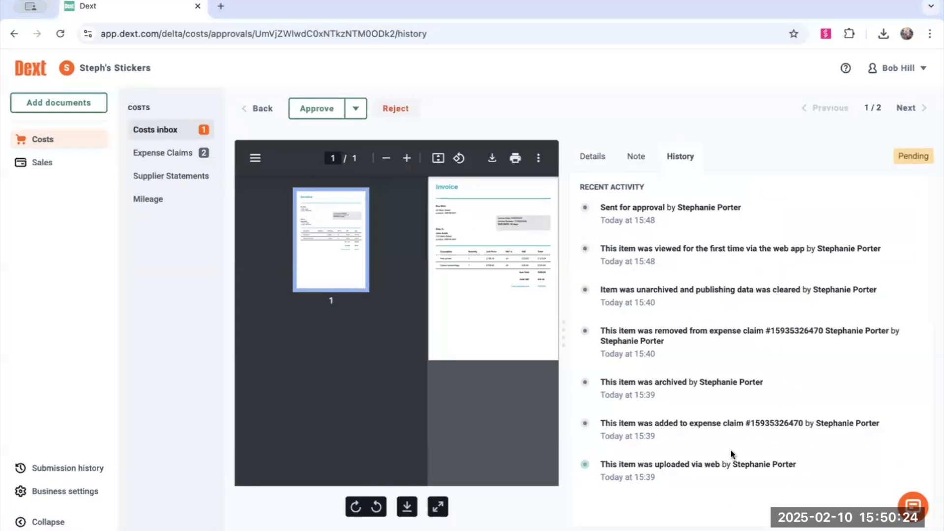
left_click(597, 167)
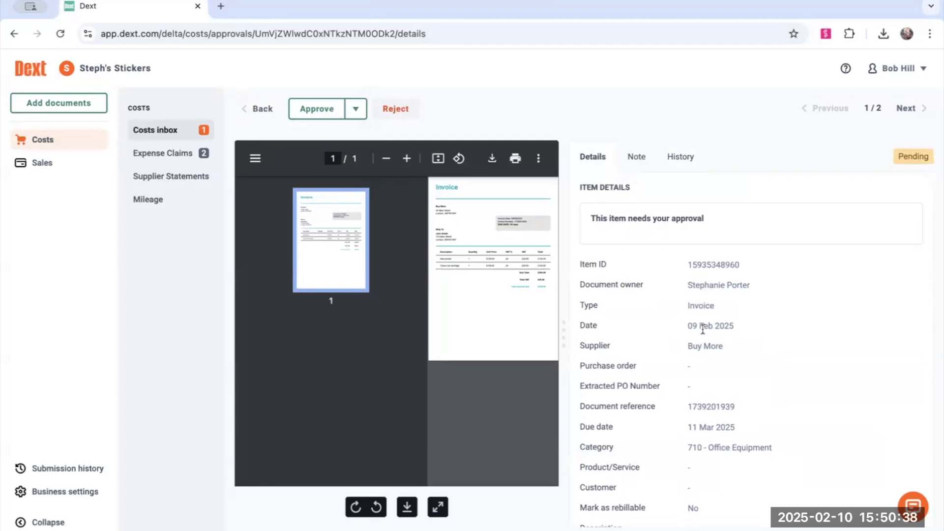
Reject the 09 Feb 2025 Buy More invoice with a reason, leaving the 20 Aug 2024 one pending.
left_click(389, 115)
left_click(444, 316)
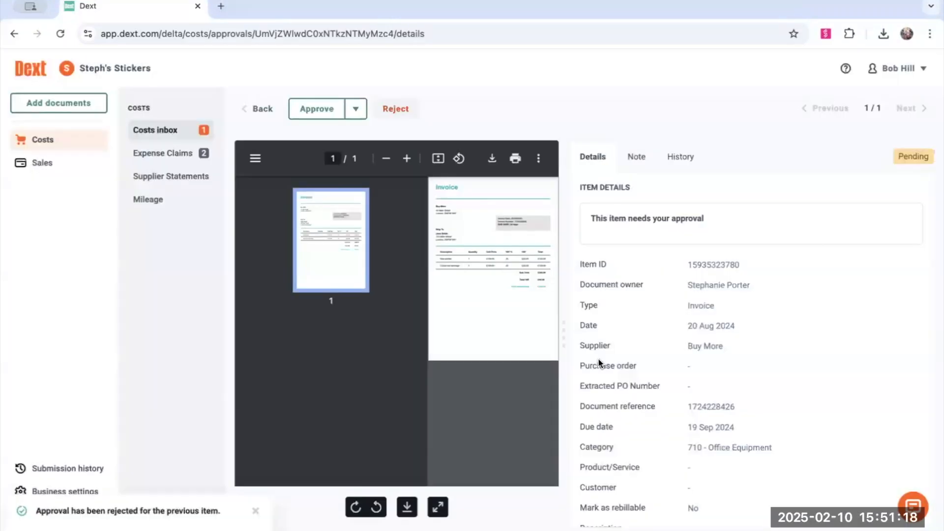
left_click(255, 108)
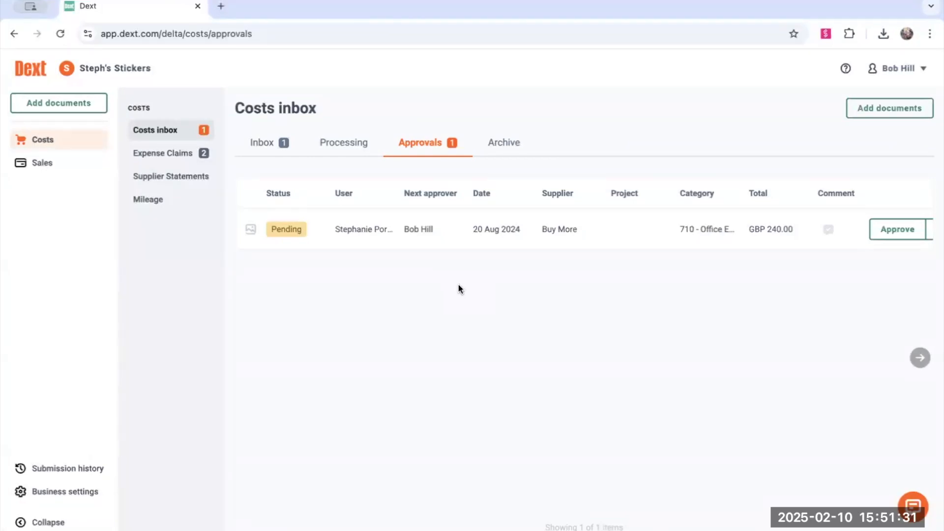
Approve the 20 Aug 2024 Buy More invoice without a comment from the approvals queue.
left_click(465, 236)
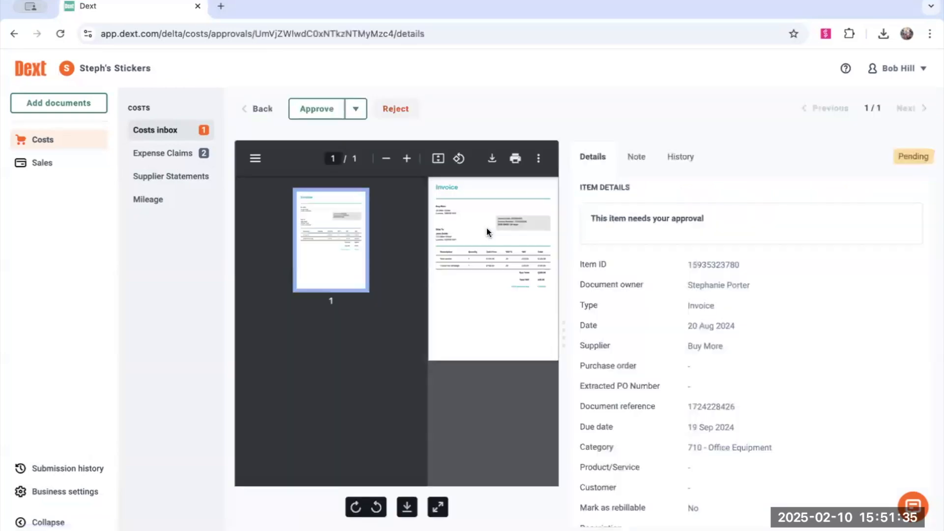
scroll(644, 351, "down", 4)
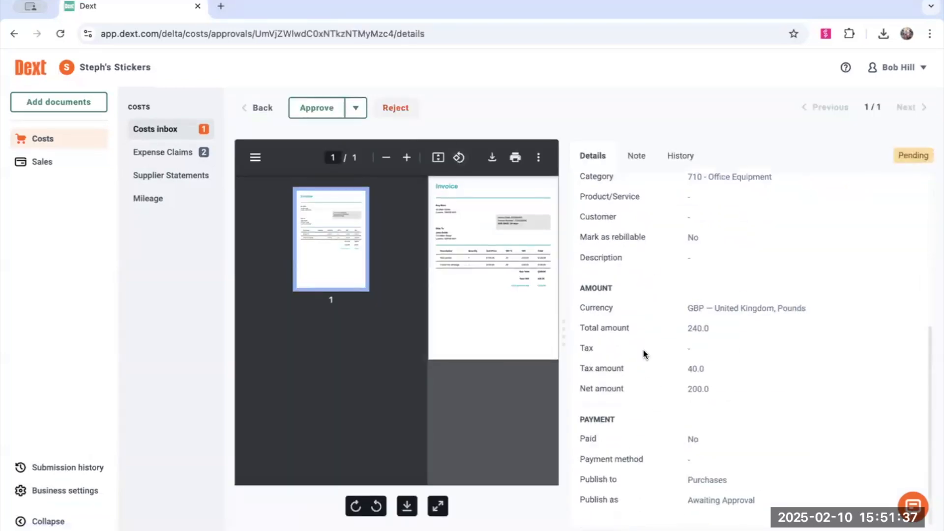
scroll(643, 350, "up", 3)
scroll(643, 350, "up", 1)
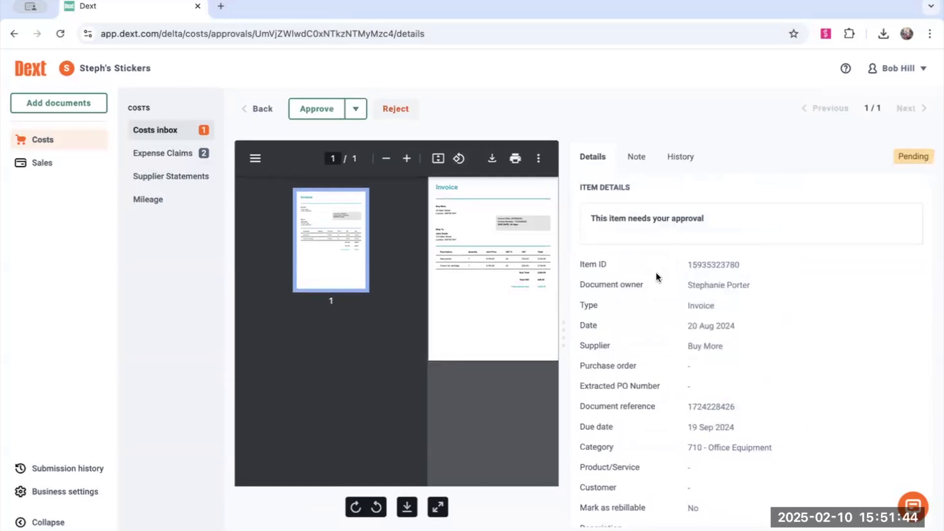
left_click(358, 112)
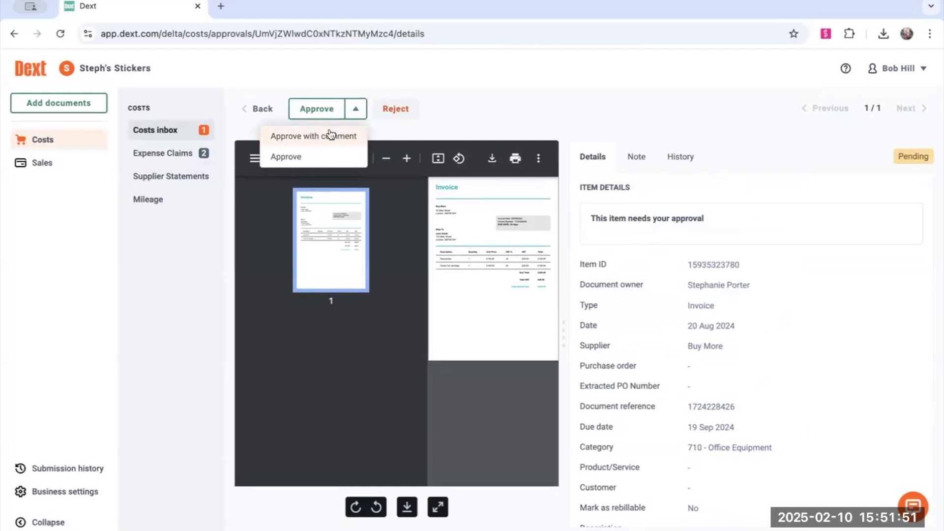
left_click(323, 160)
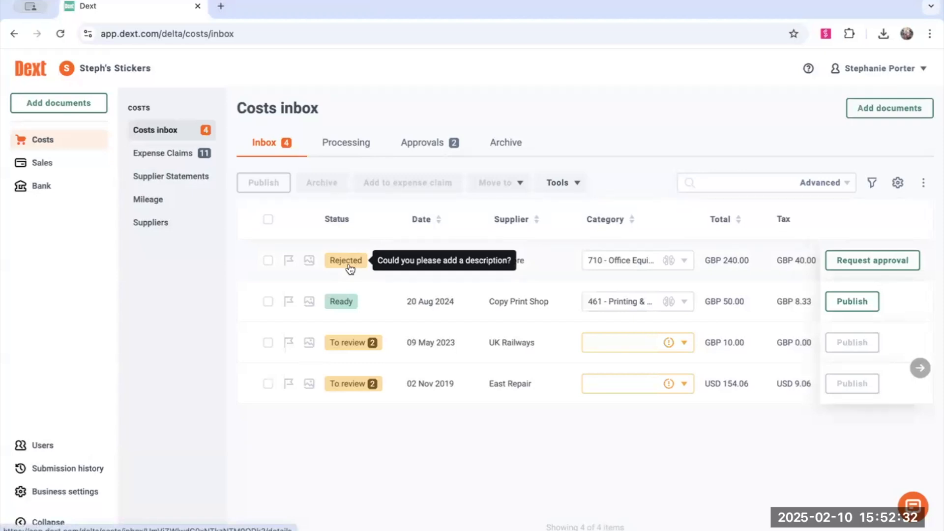
View the rejected 09 Feb 2025 Buy More invoice's details and its 'add a description' rejection reason.
left_click(408, 261)
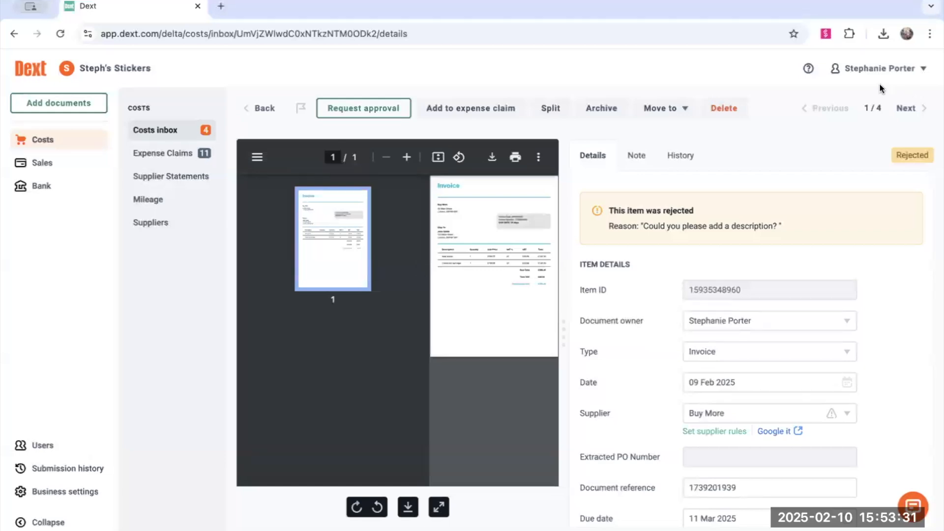
Show the submitter's Approval email notifications in User settings, with rejected items emailed instantly.
left_click(873, 70)
left_click(842, 135)
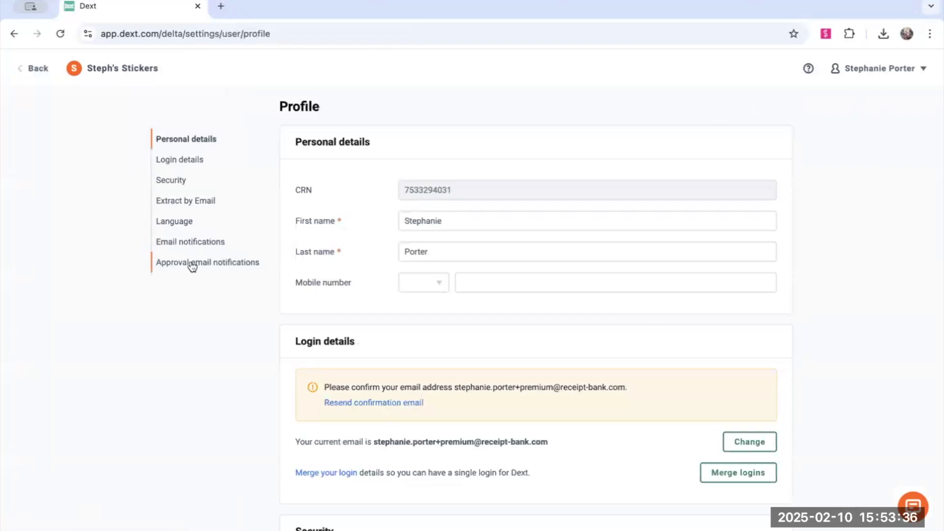
left_click(191, 265)
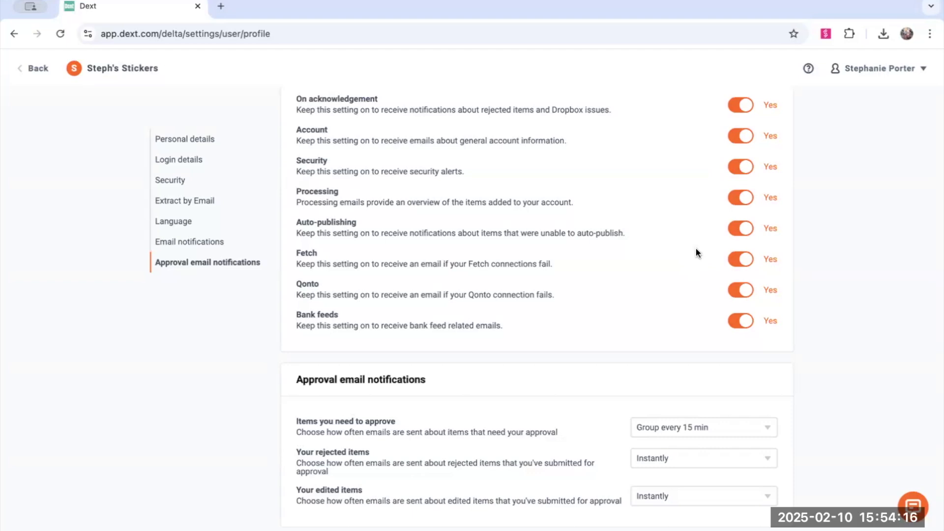
Open the How-to articles help center from the Resources menu in a new tab.
left_click(809, 69)
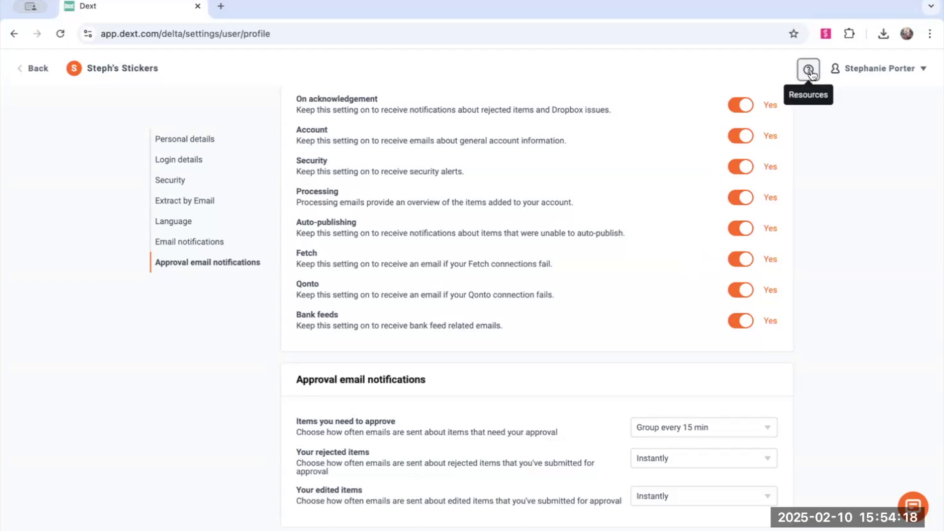
left_click(704, 165)
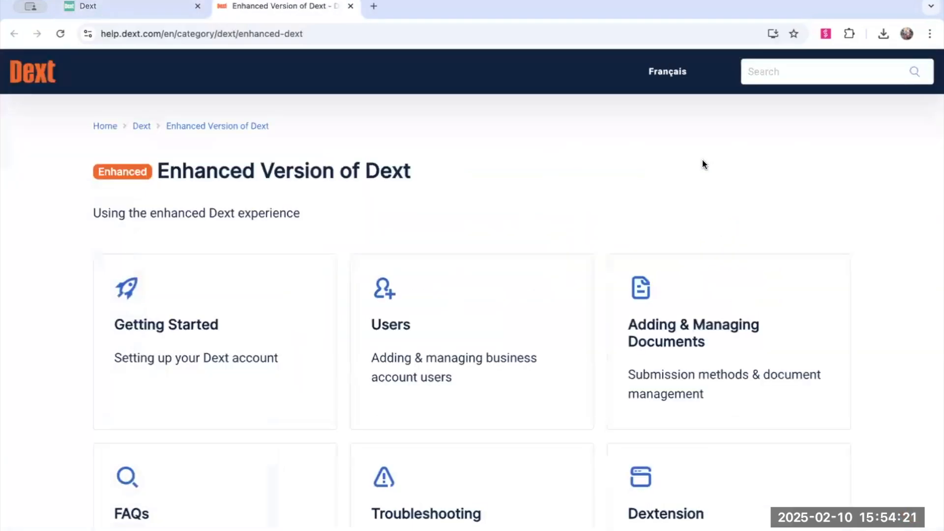